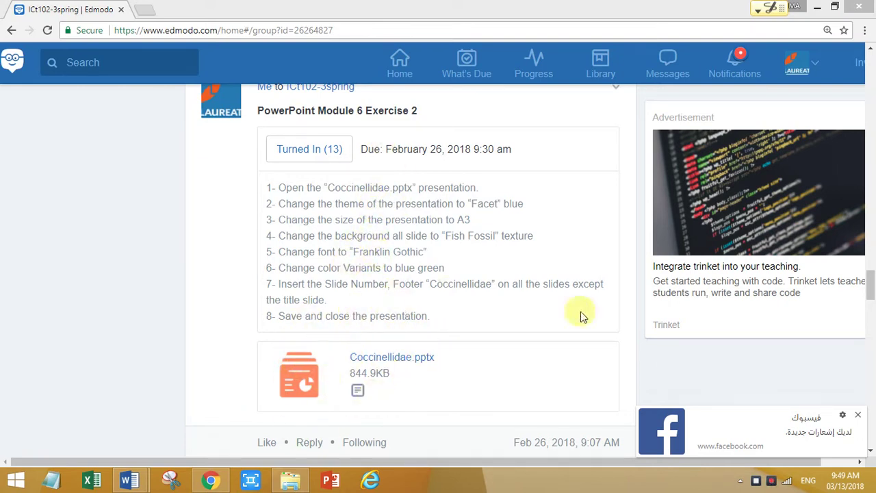
Step: Dismiss the Facebook popup and download the Coccinellidae.pptx attachment from the Edmodo assignment
click(860, 416)
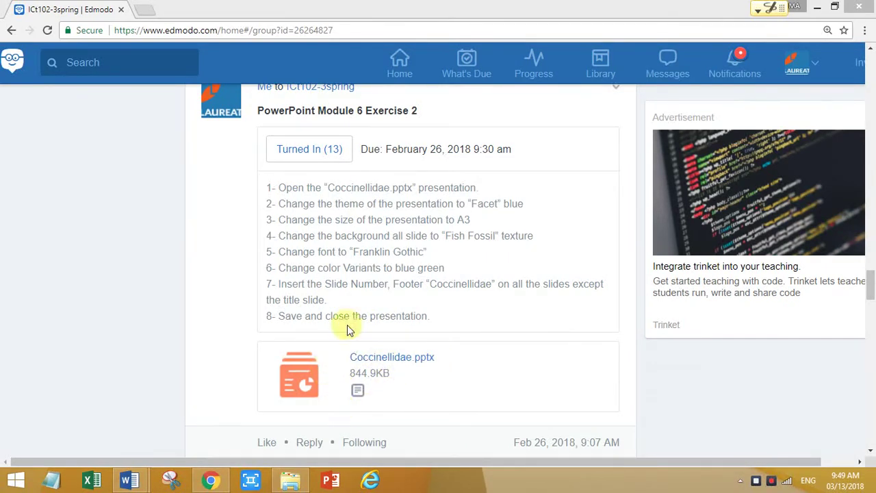
click(359, 393)
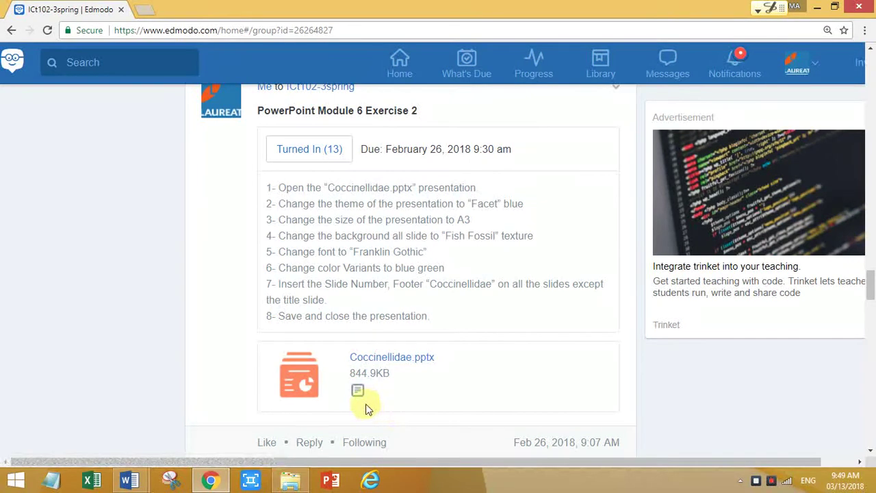
click(356, 388)
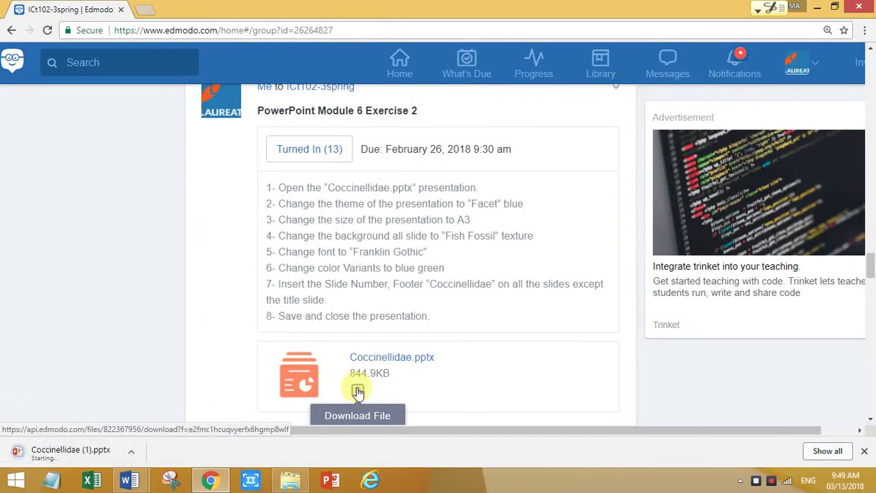
click(358, 391)
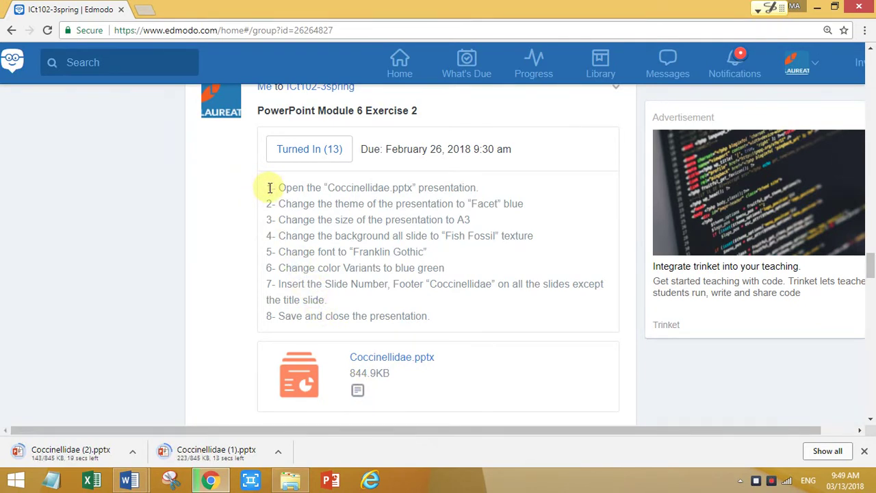
Step: Copy the assignment's eight-step instruction list
drag(268, 188, 590, 320)
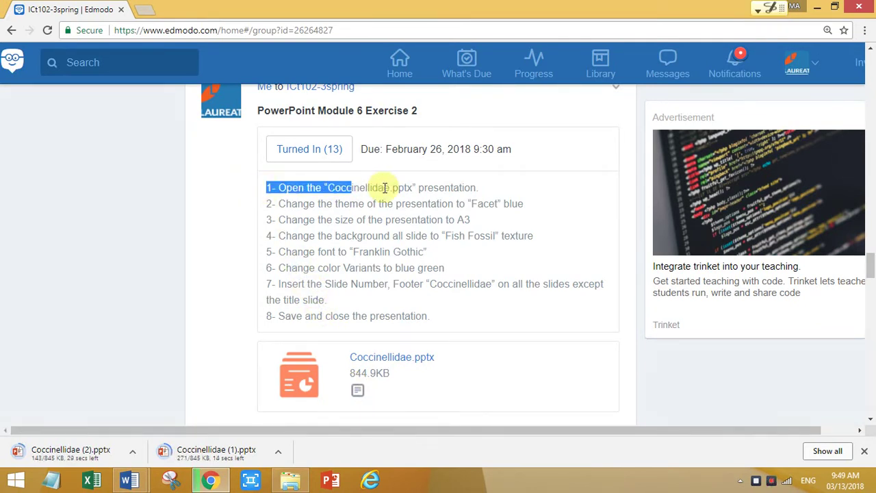
right_click(366, 234)
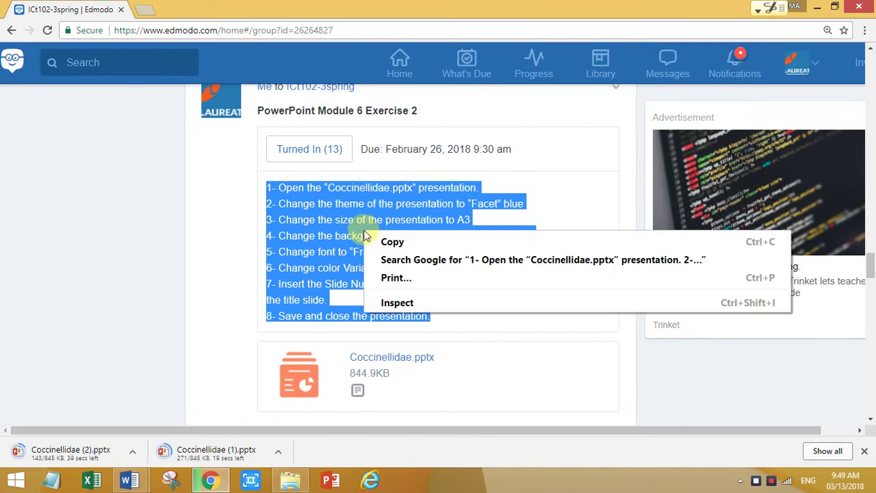
click(383, 243)
Step: Replace Document5's old five-step list with the pasted eight Coccinellidae instructions
mouse_move(128, 487)
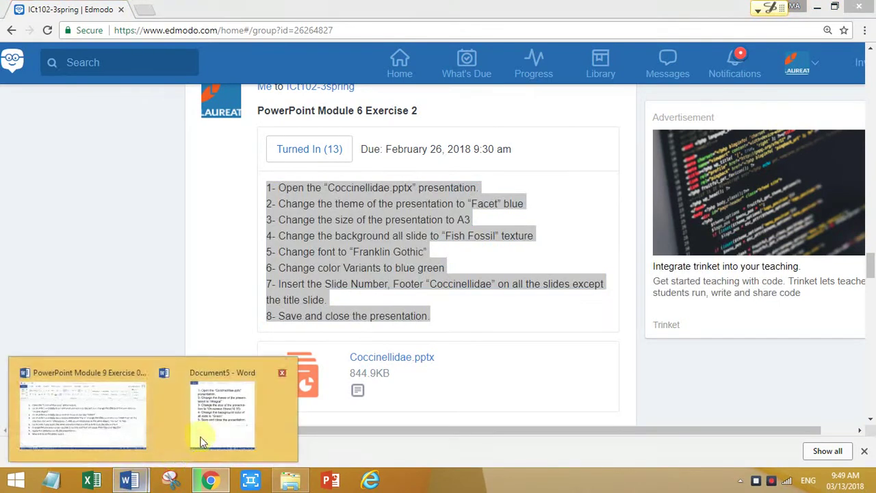
click(216, 427)
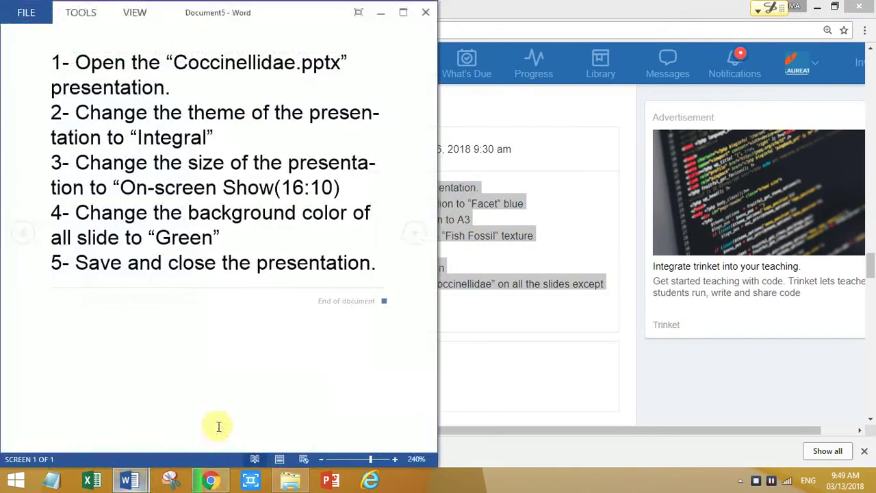
click(279, 460)
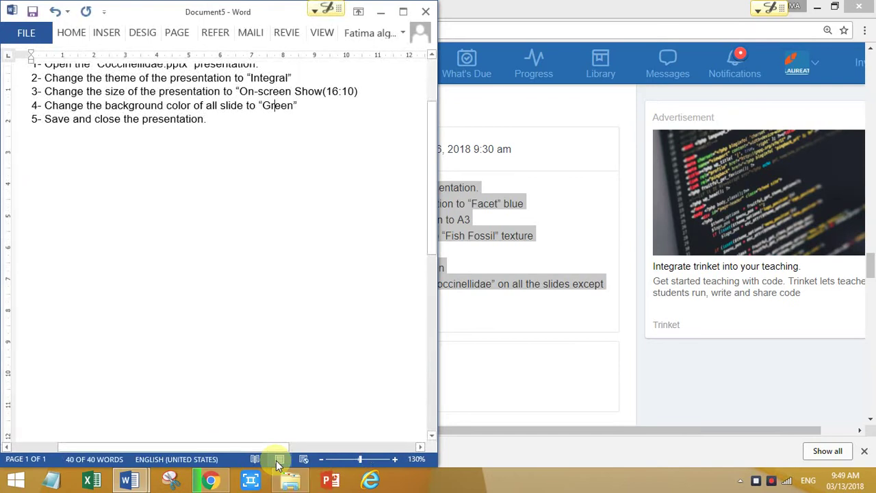
key(ctrl+a)
key(ctrl+v)
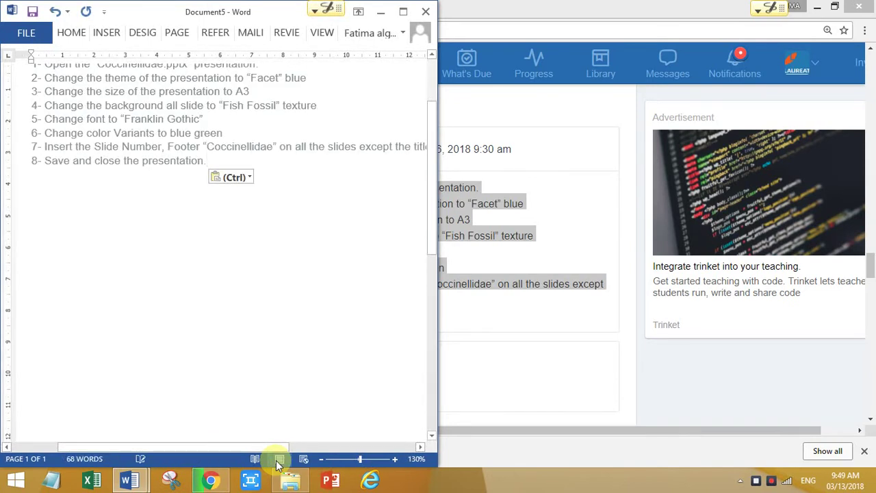
Step: Recolour the pasted instructions black, return Word to Read Mode, and go back to Edmodo
key(ctrl+a)
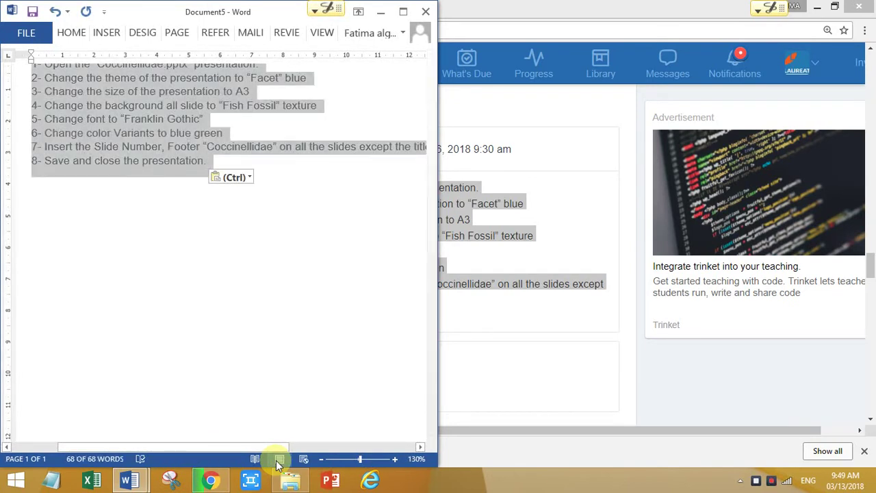
click(77, 34)
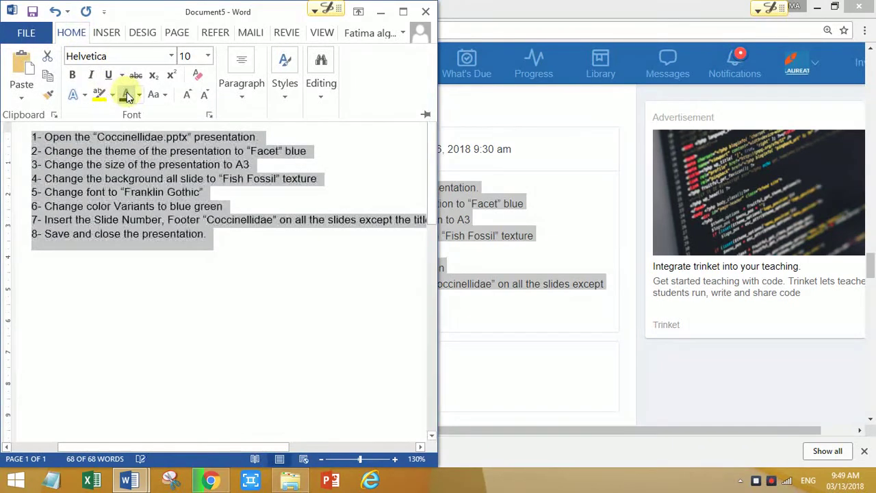
click(241, 148)
click(255, 459)
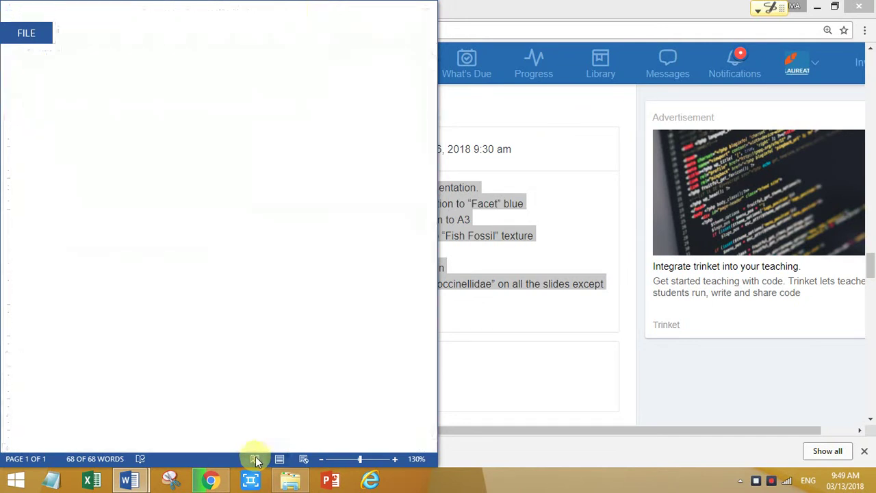
click(148, 144)
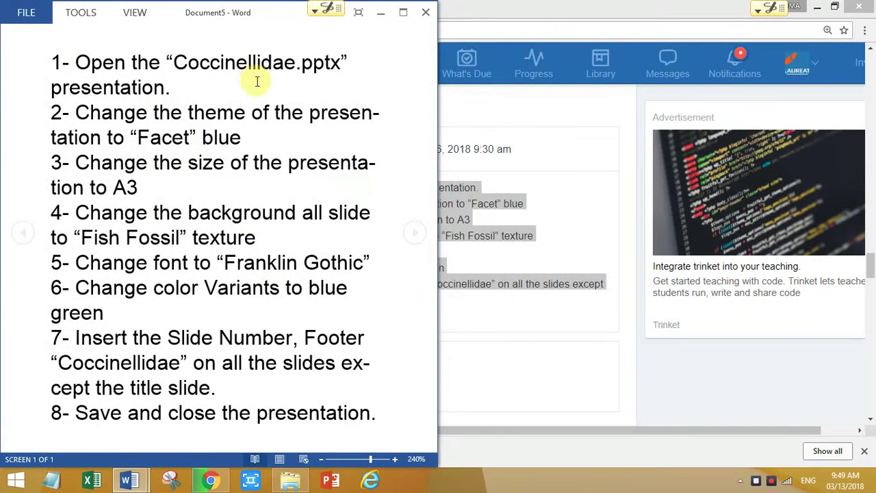
click(471, 319)
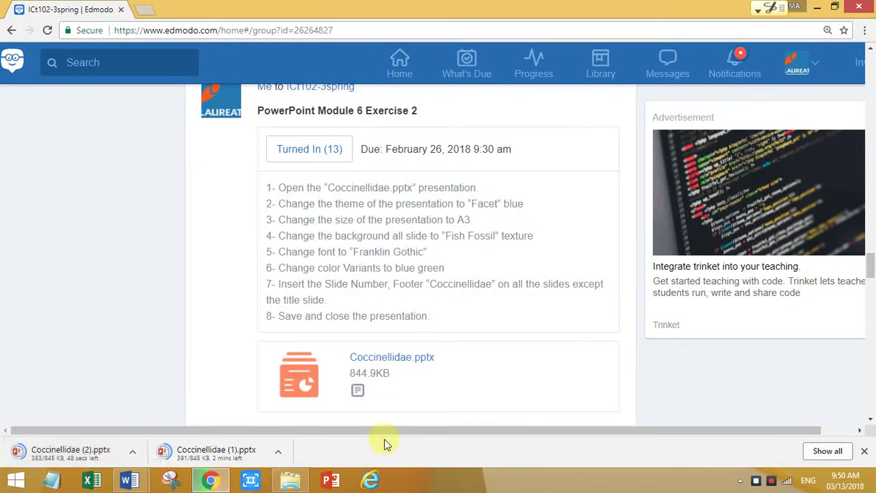
Step: Cancel the duplicate Coccinellidae (1).pptx download and open Coccinellidae (2).pptx
click(277, 451)
click(295, 425)
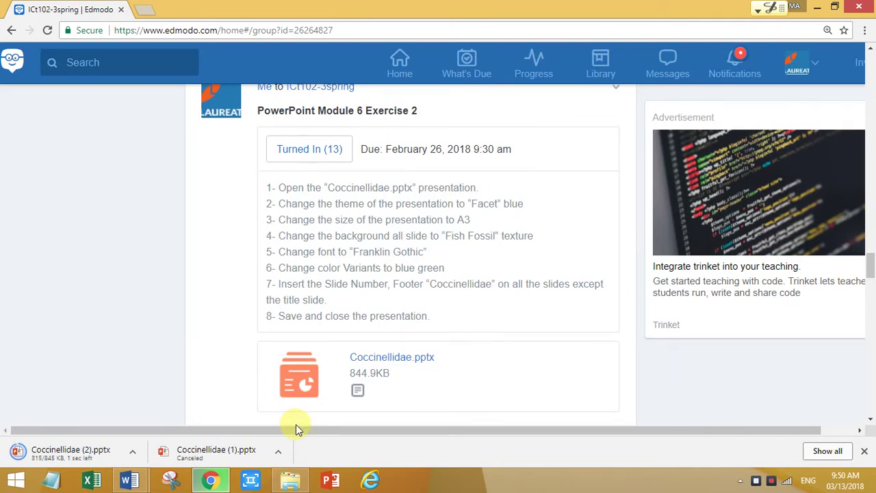
click(48, 455)
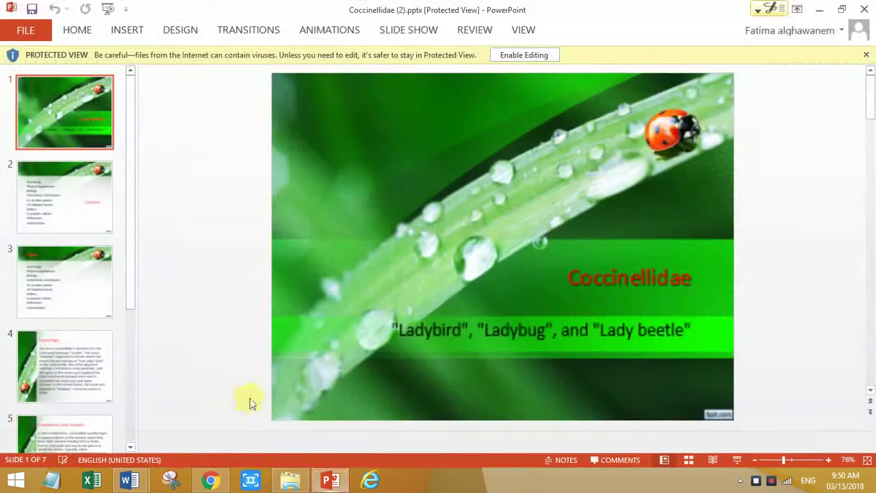
Step: Enable editing on Coccinellidae (2).pptx and look up the Facet theme name in the Word list
click(510, 55)
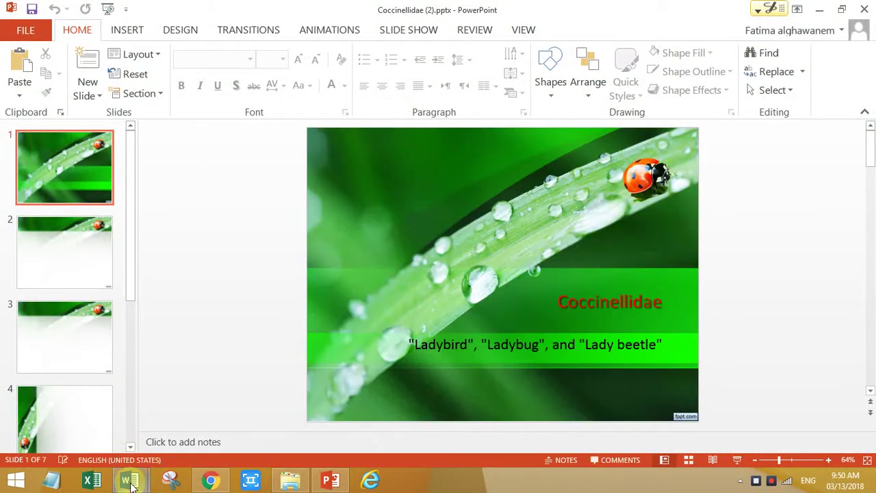
mouse_move(130, 480)
click(198, 414)
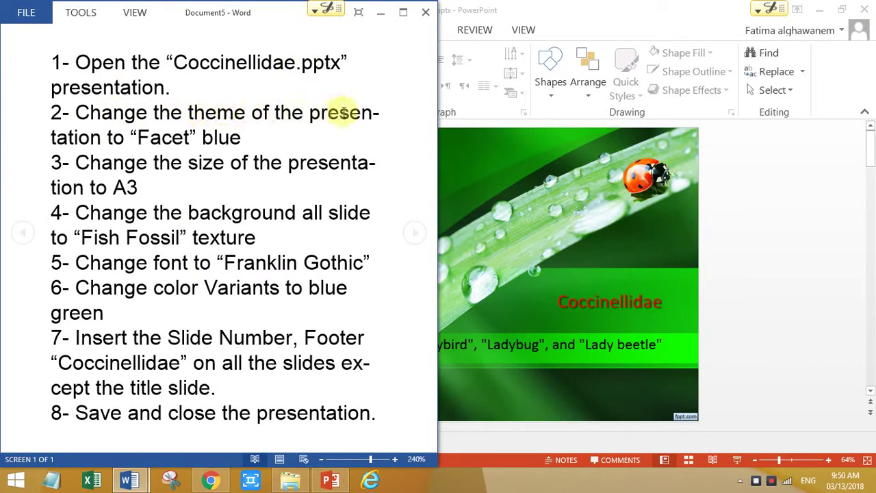
double_click(176, 137)
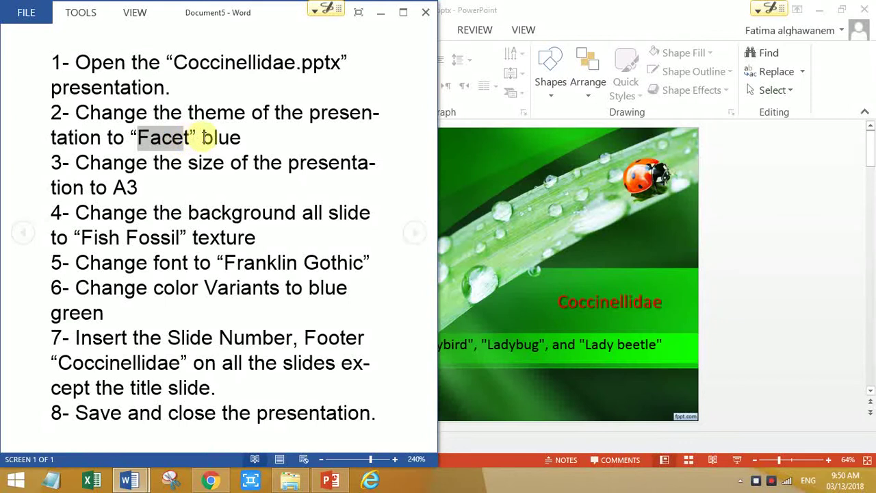
drag(203, 138, 241, 137)
click(464, 137)
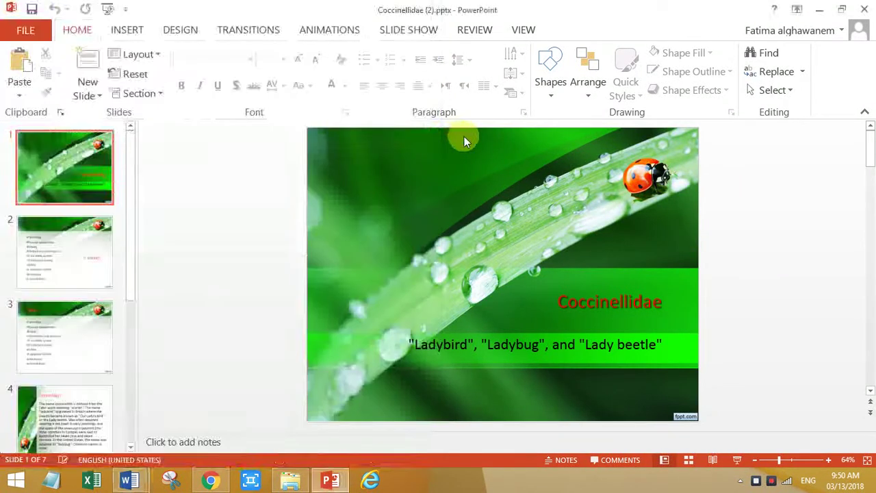
click(180, 31)
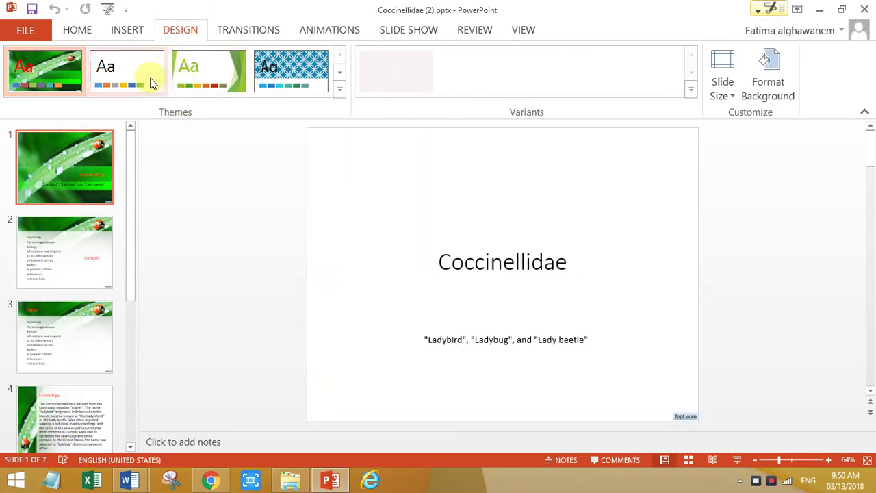
click(192, 78)
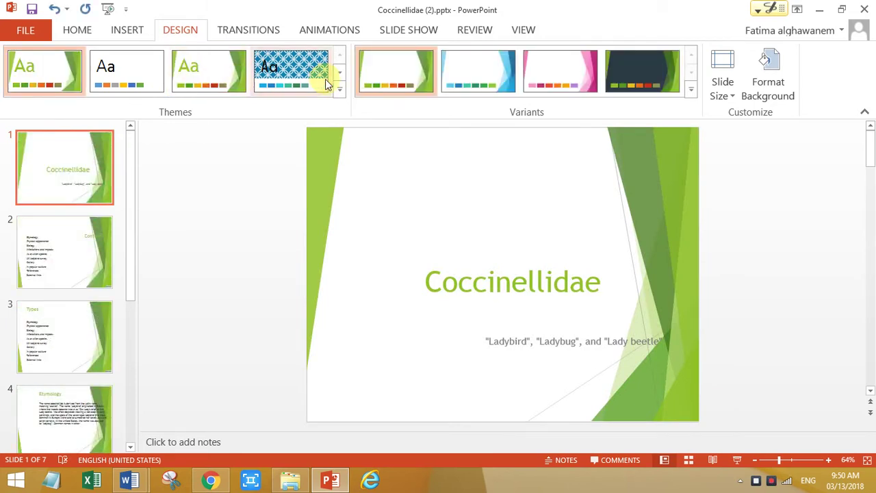
click(479, 82)
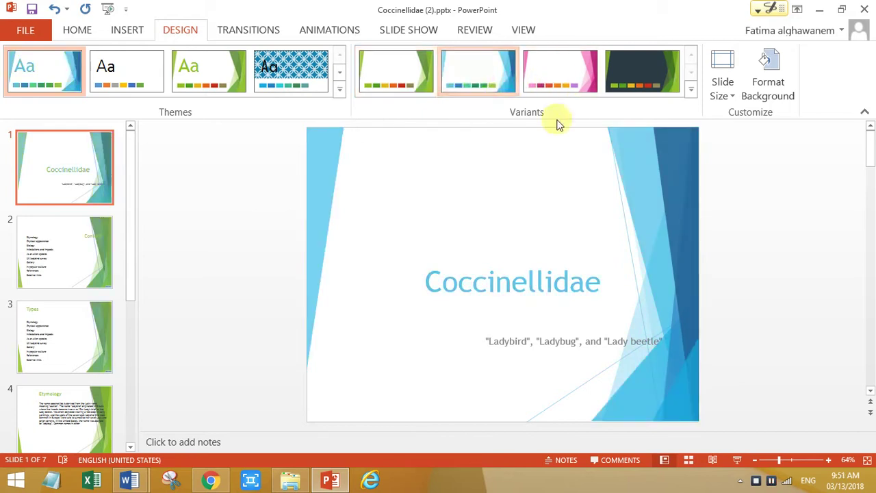
click(142, 482)
click(237, 400)
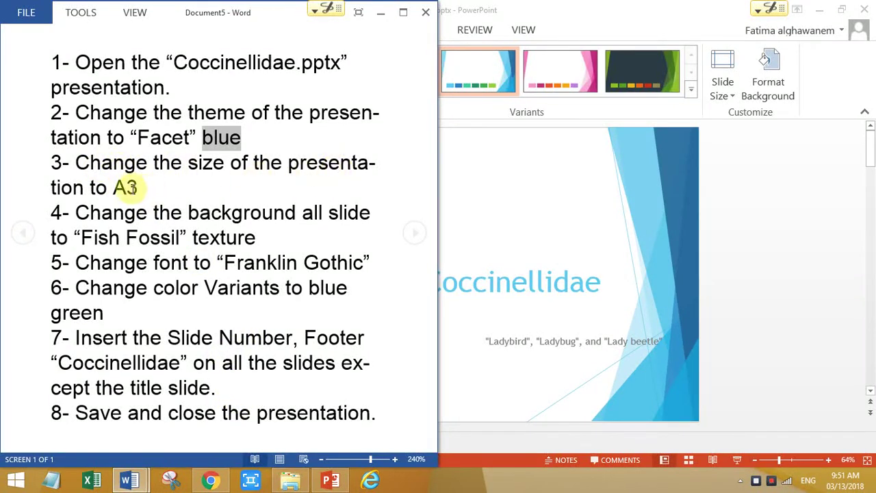
click(445, 185)
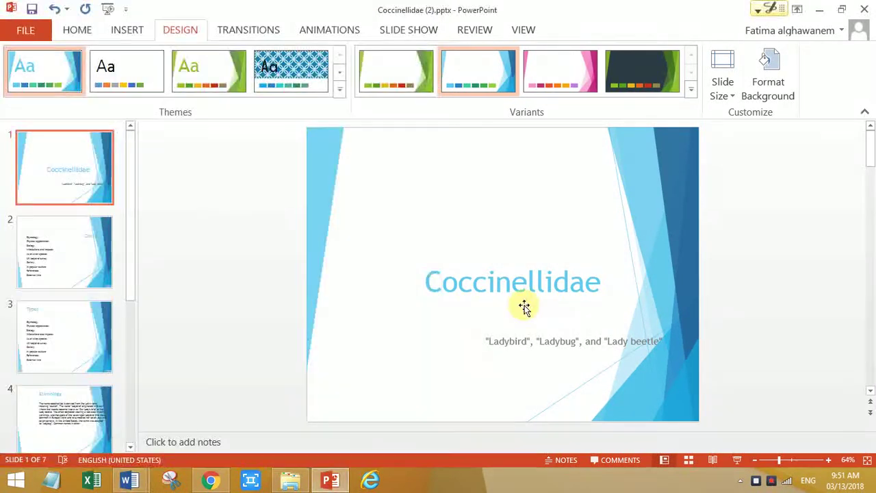
Step: Make the slides A3 Paper (297x420 mm) via Custom Slide Size, then show Document5 again
click(734, 94)
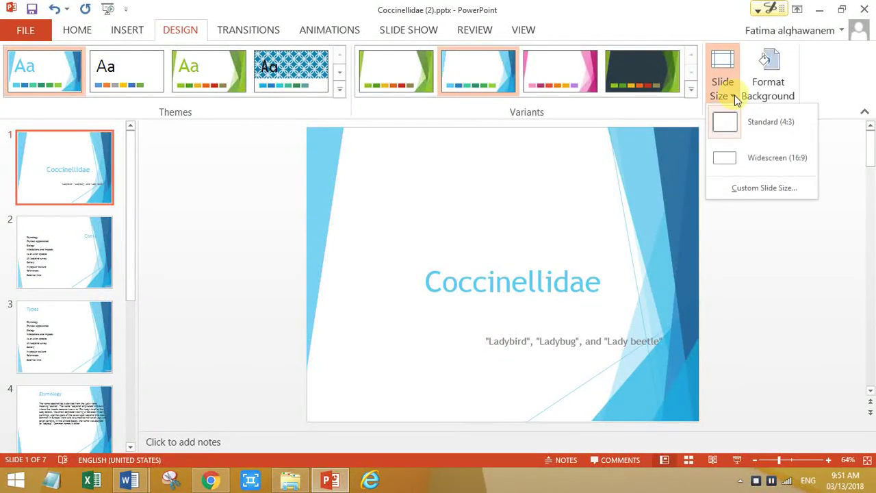
click(755, 189)
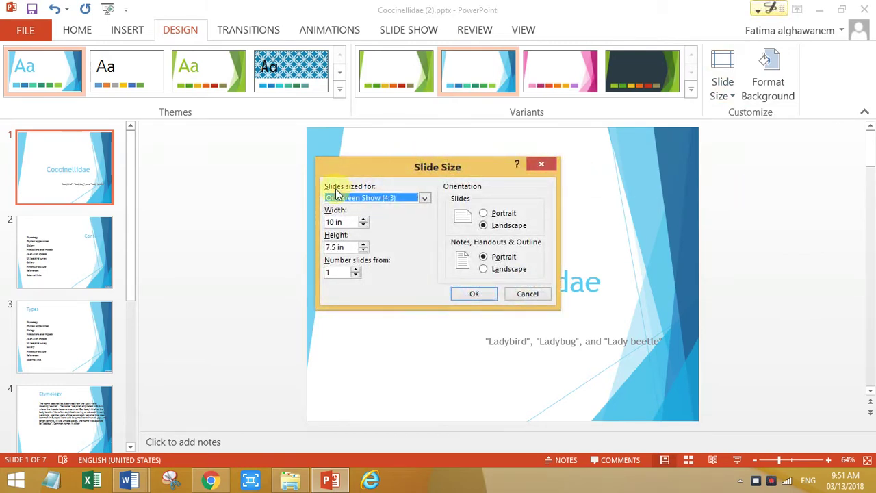
click(422, 199)
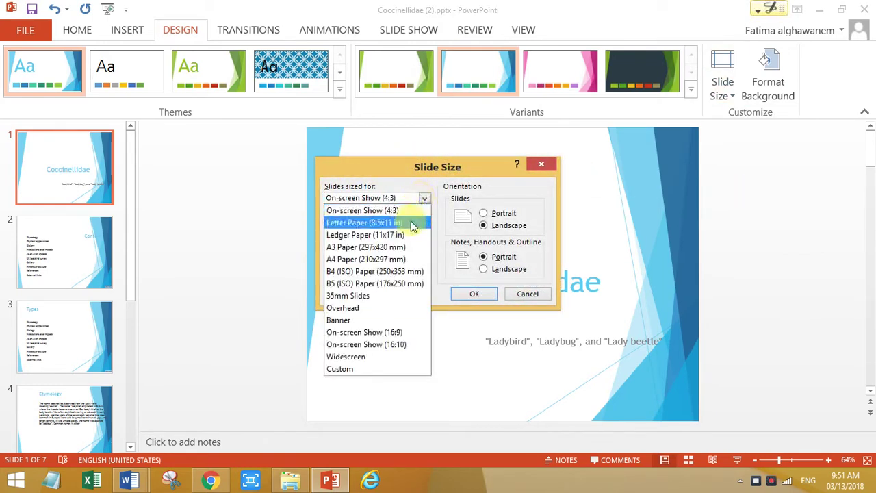
click(338, 248)
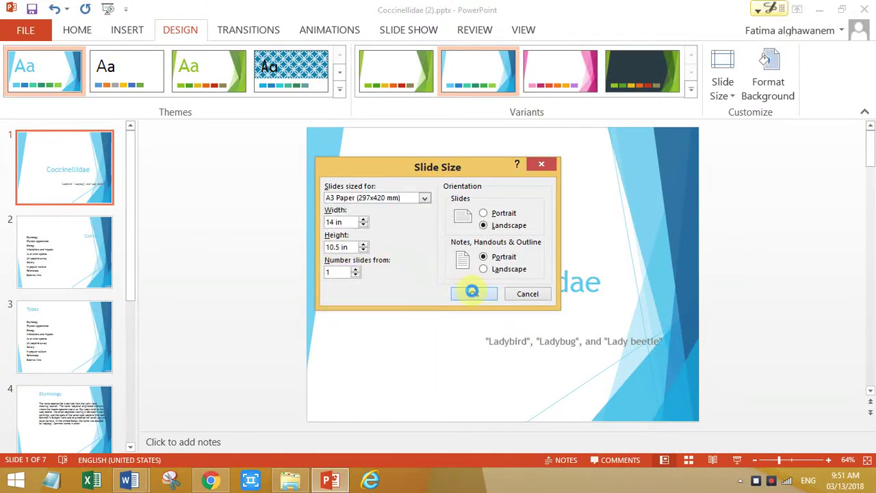
click(472, 292)
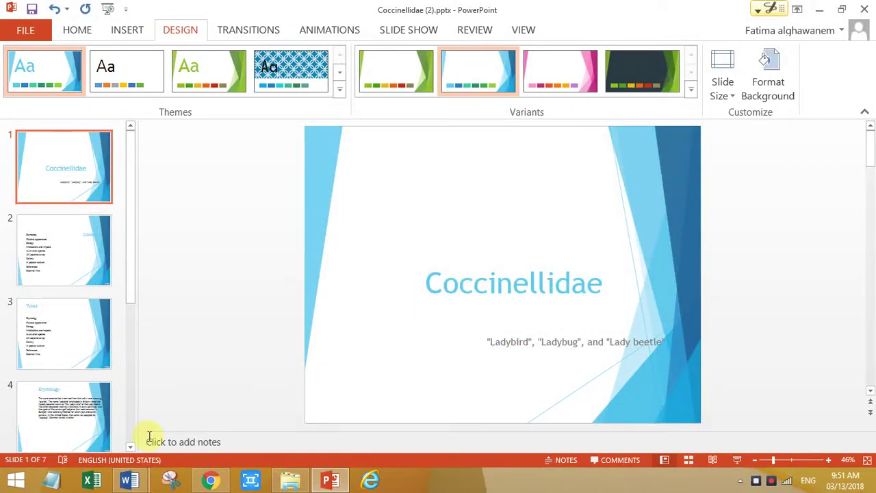
click(133, 481)
click(230, 418)
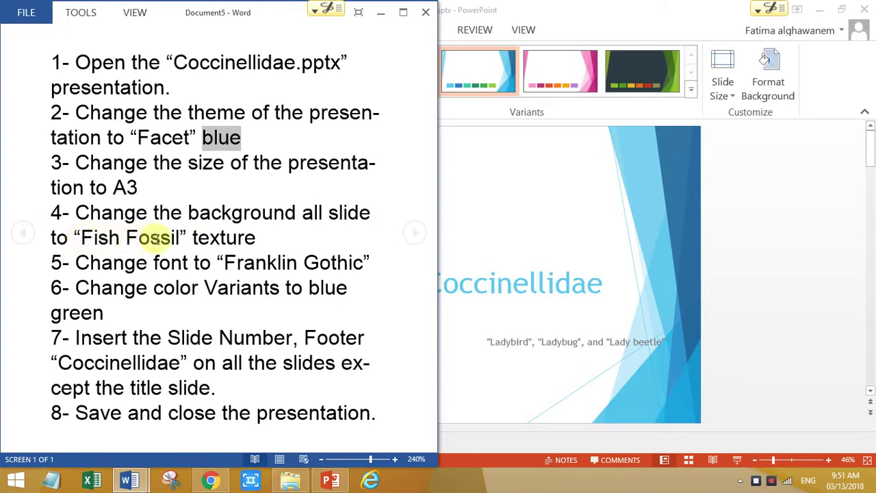
Step: Fill the title slide's background with the Fish fossil texture
click(488, 205)
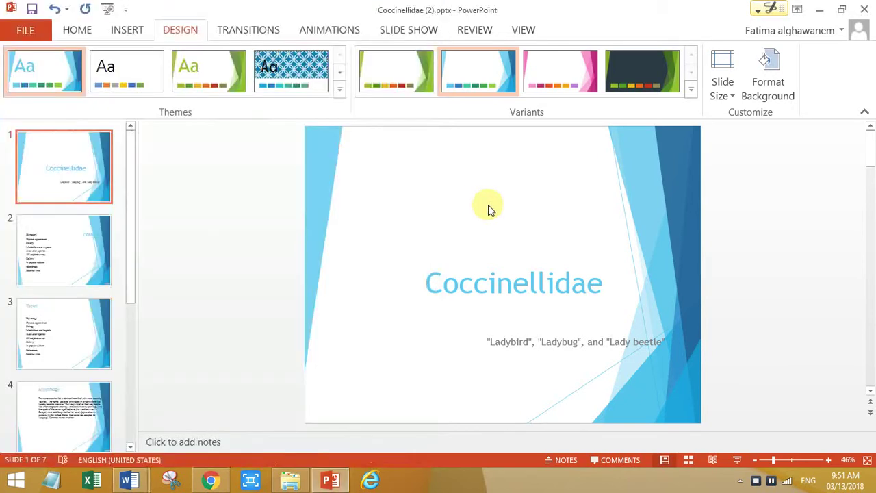
click(768, 87)
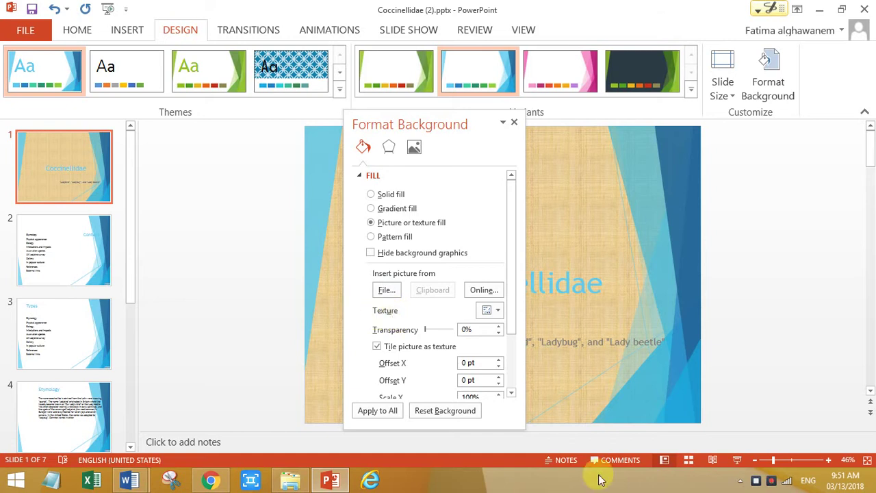
click(497, 311)
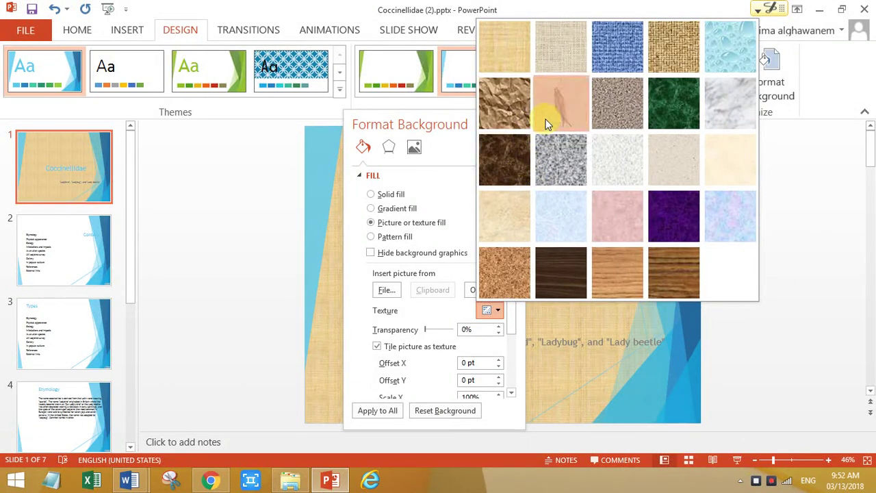
click(547, 121)
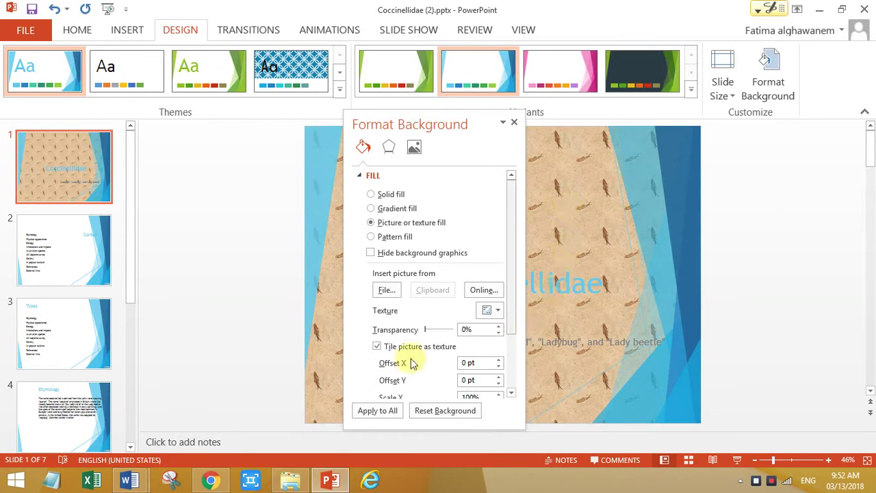
click(137, 480)
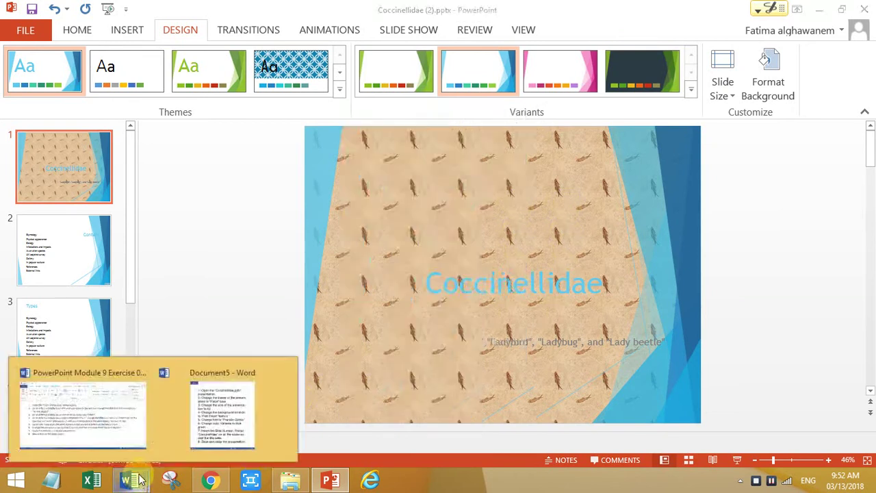
click(223, 411)
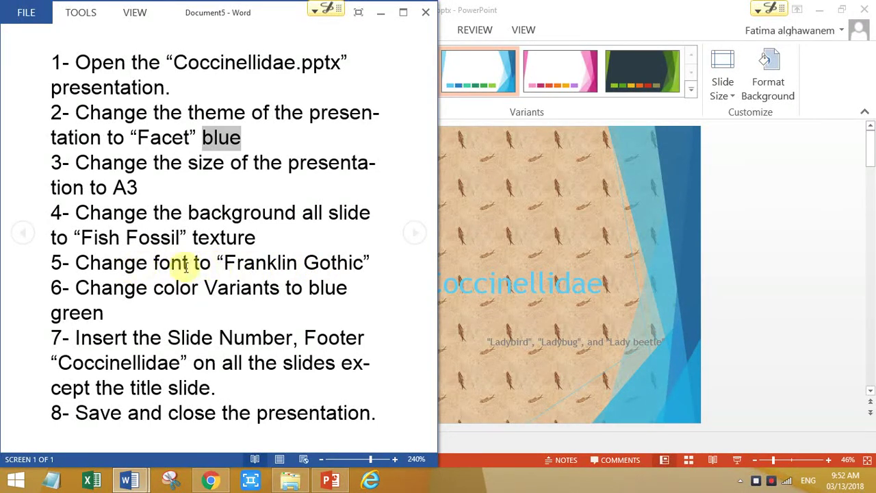
click(455, 255)
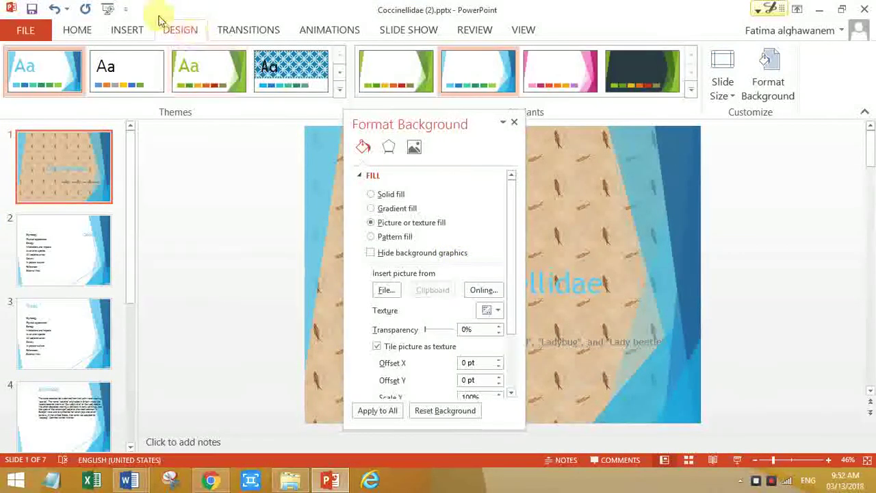
Step: Choose Franklin Gothic theme fonts and apply the Fish fossil background to all slides
click(690, 94)
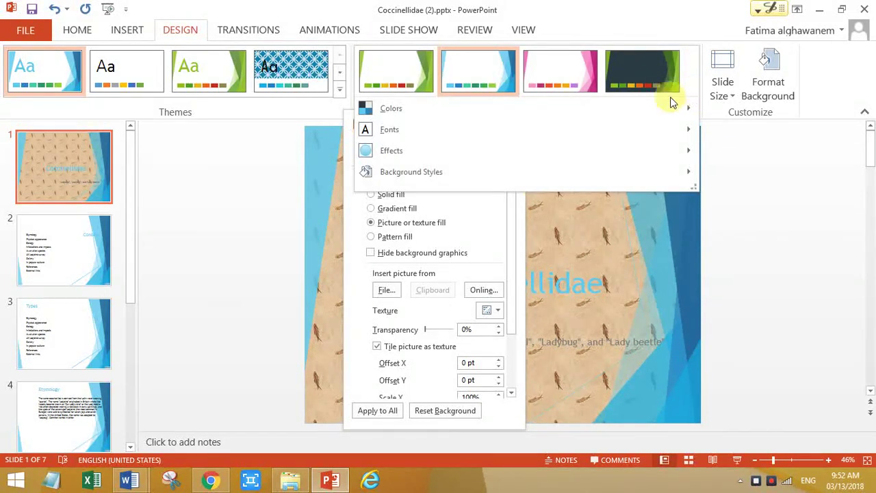
mouse_move(456, 104)
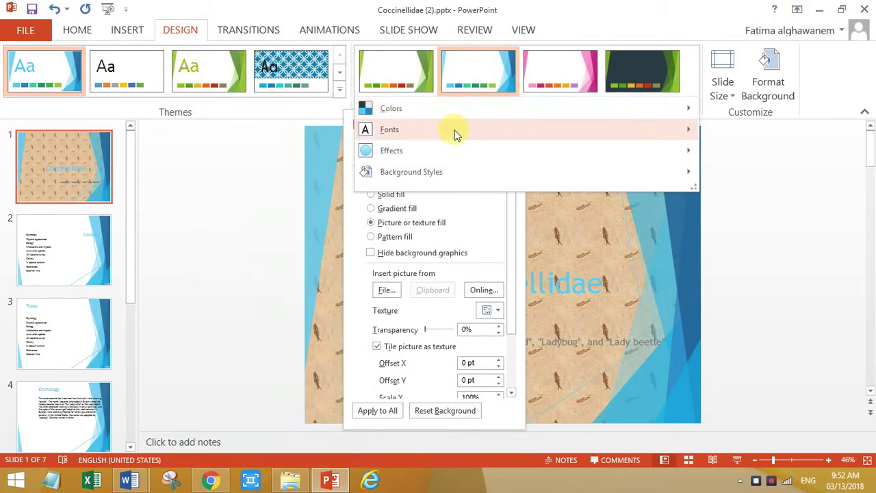
mouse_move(452, 152)
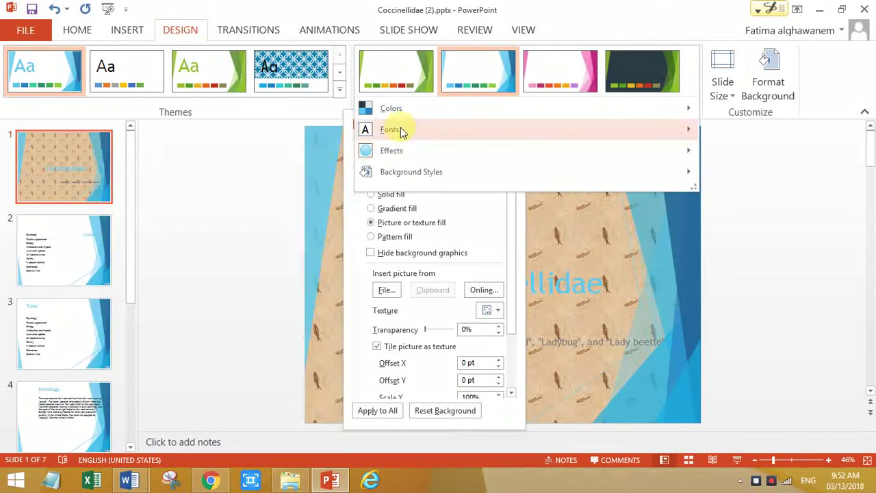
mouse_move(401, 128)
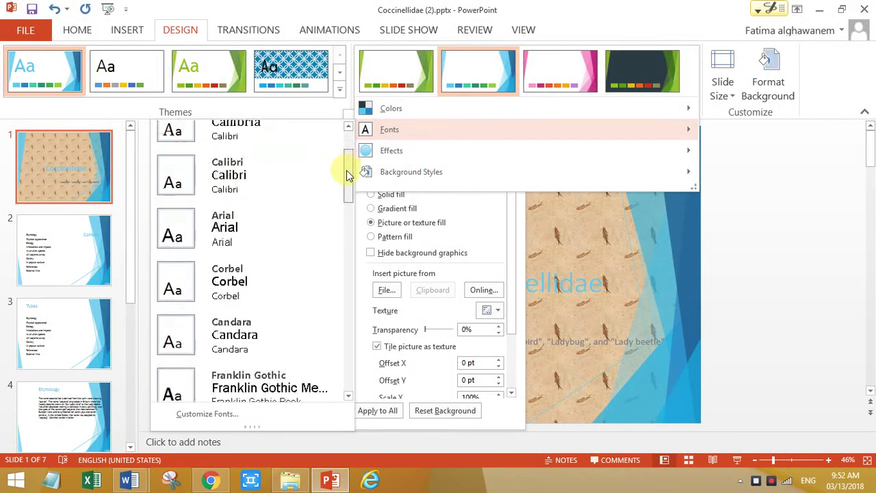
drag(347, 156, 347, 189)
click(289, 236)
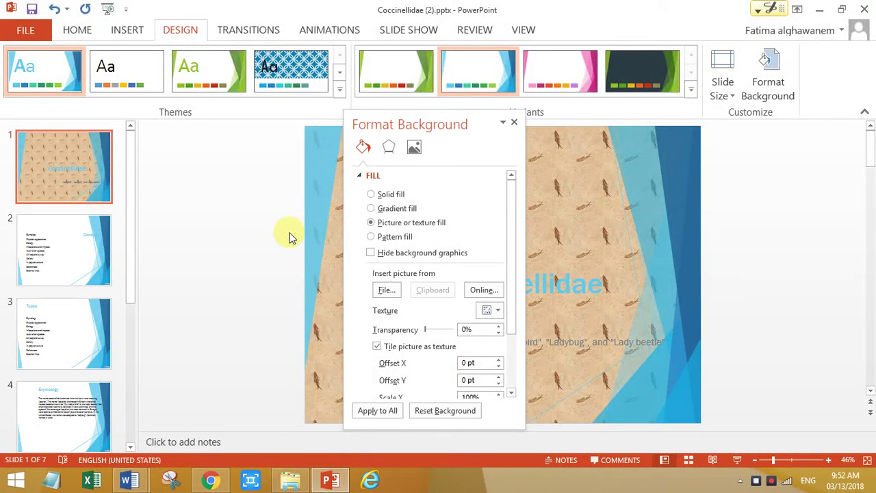
click(375, 411)
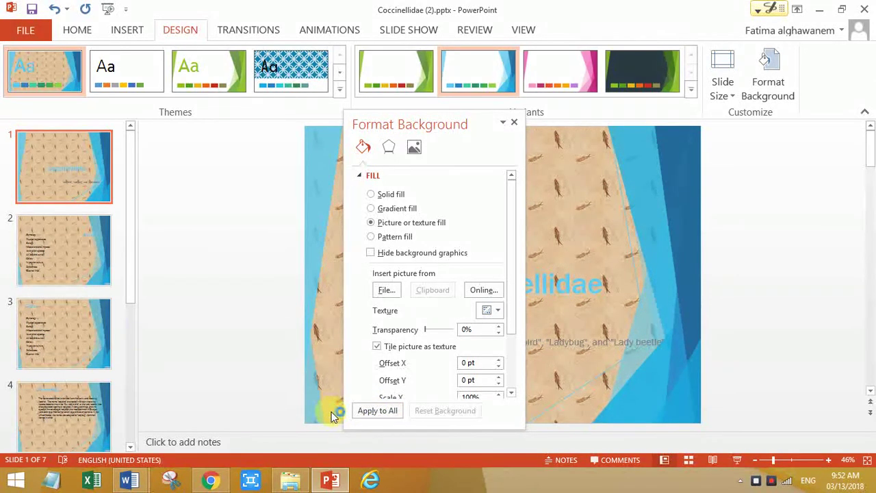
click(134, 481)
Step: Check the Document5 task list in Word, then return to the Coccinellidae presentation
click(246, 428)
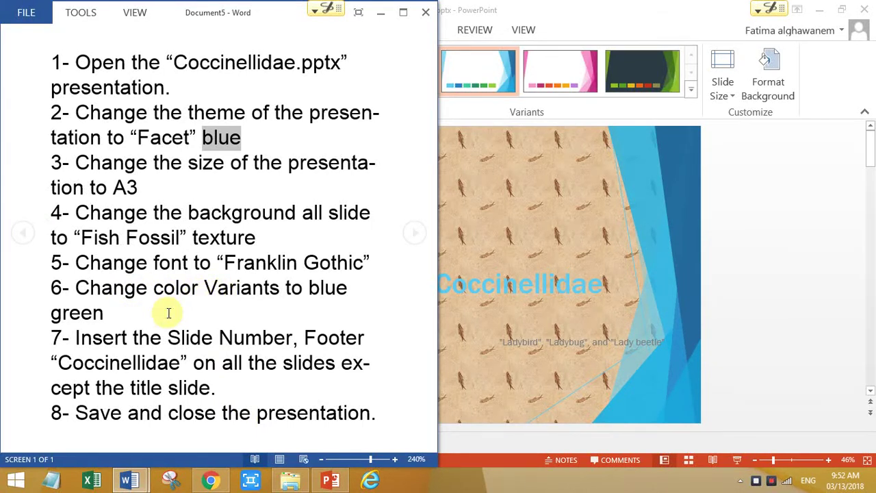
click(480, 249)
Step: Apply the Blue Green colour scheme from the Design Variants Colors menu
click(690, 91)
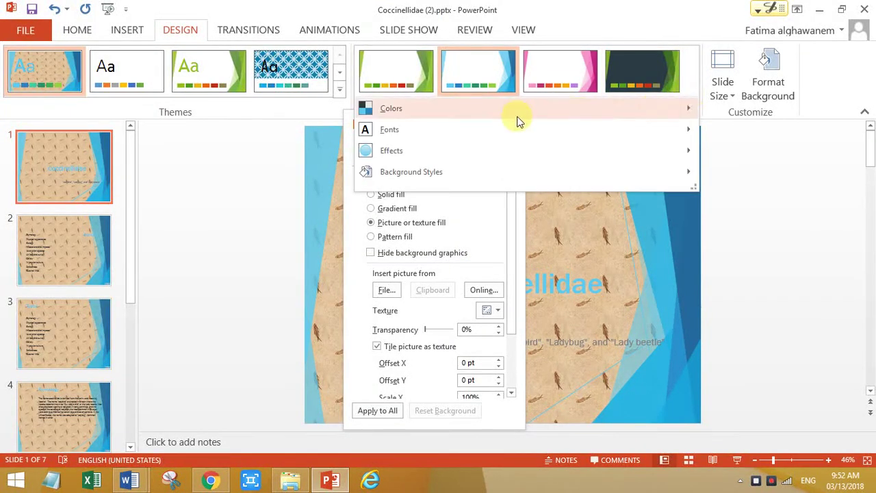
mouse_move(418, 113)
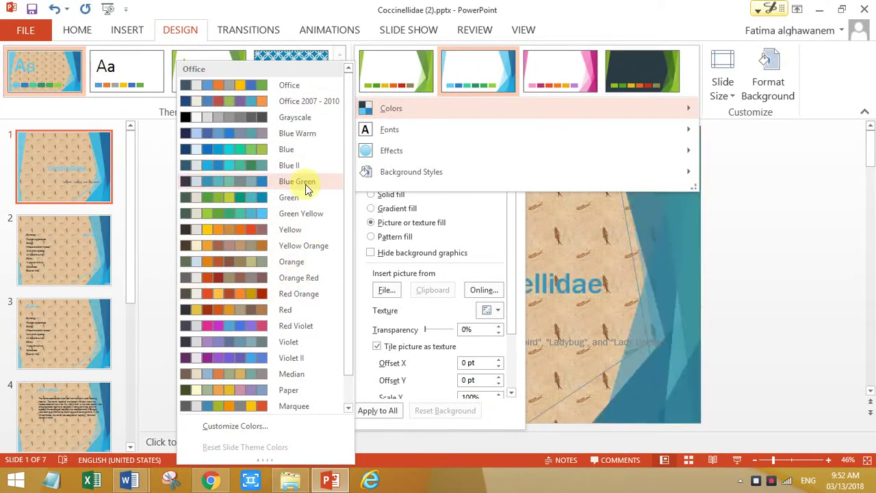
click(279, 186)
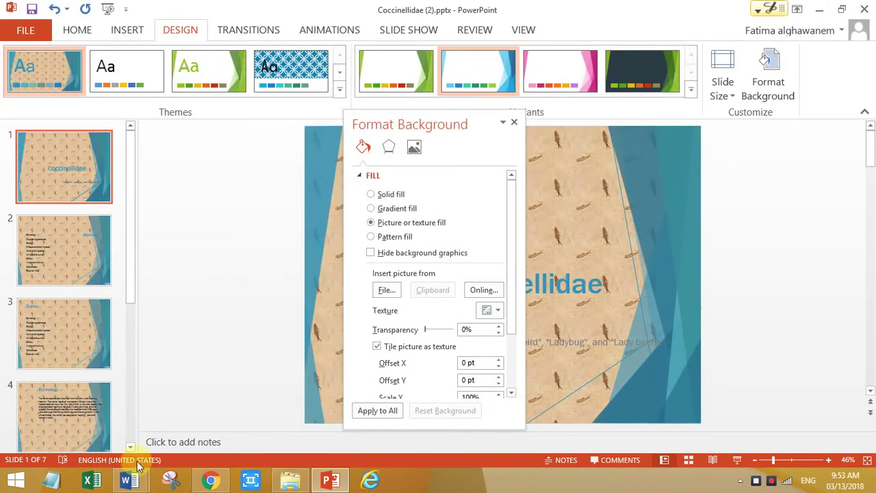
click(127, 481)
Step: Copy 'Coccinellidae' from step 7 of the Word list and switch back to PowerPoint
click(214, 414)
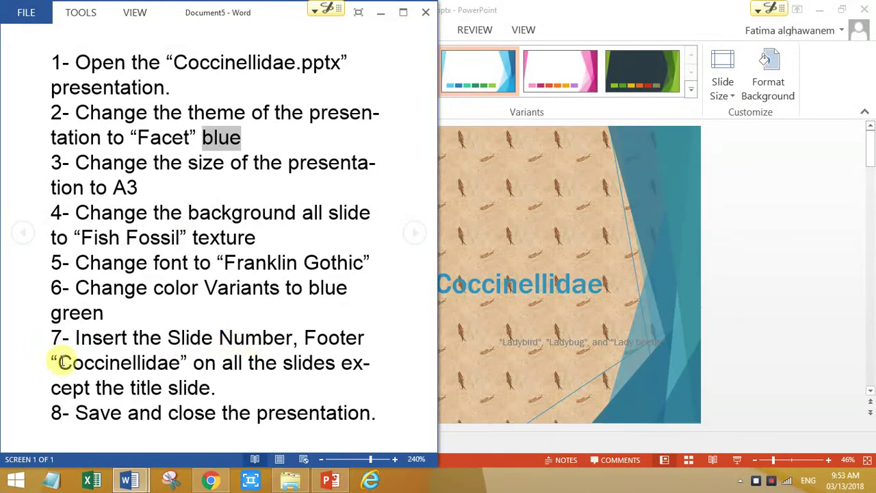
drag(59, 361, 155, 357)
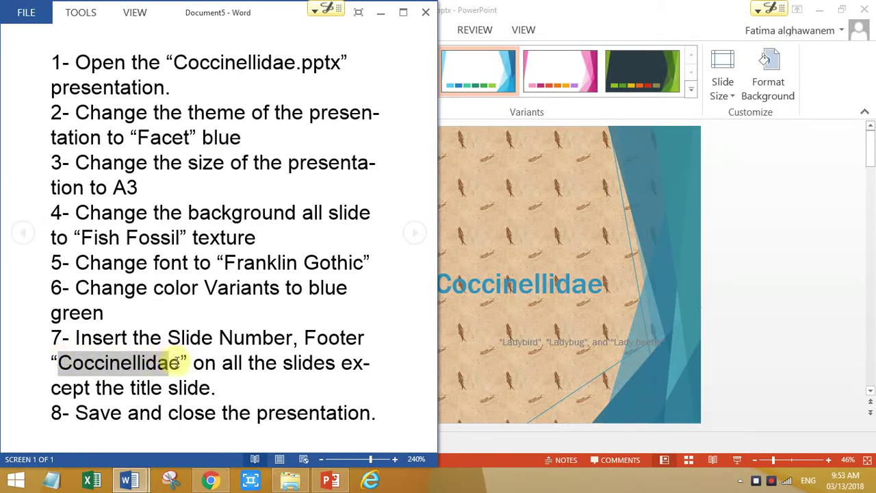
right_click(171, 366)
click(180, 376)
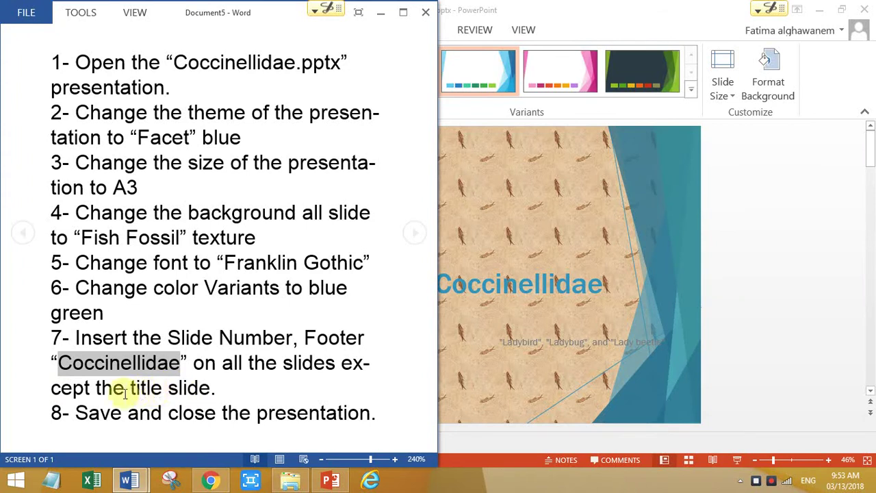
click(469, 309)
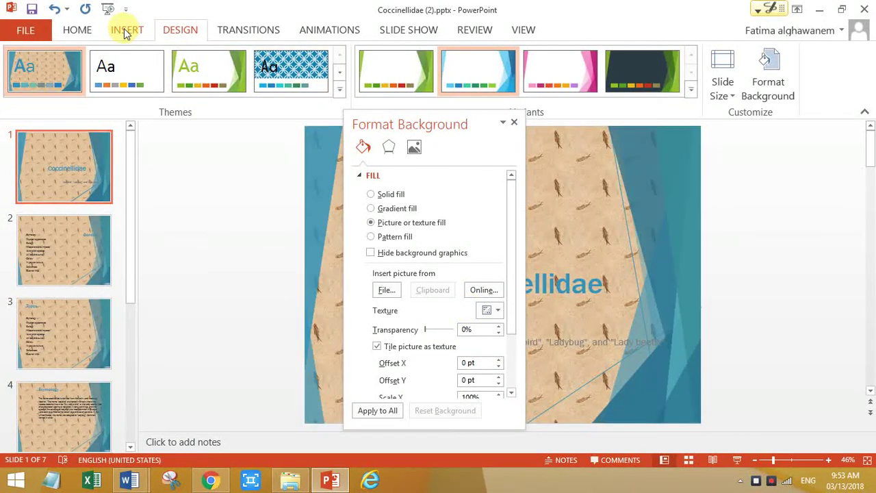
Step: Turn on slide numbers and a pasted 'Coccinellidae' footer, hidden on the title slide
click(126, 34)
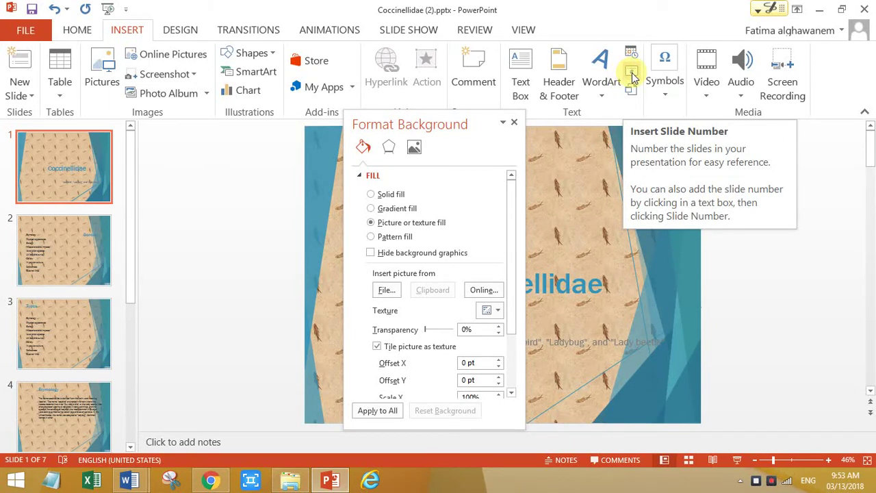
click(563, 68)
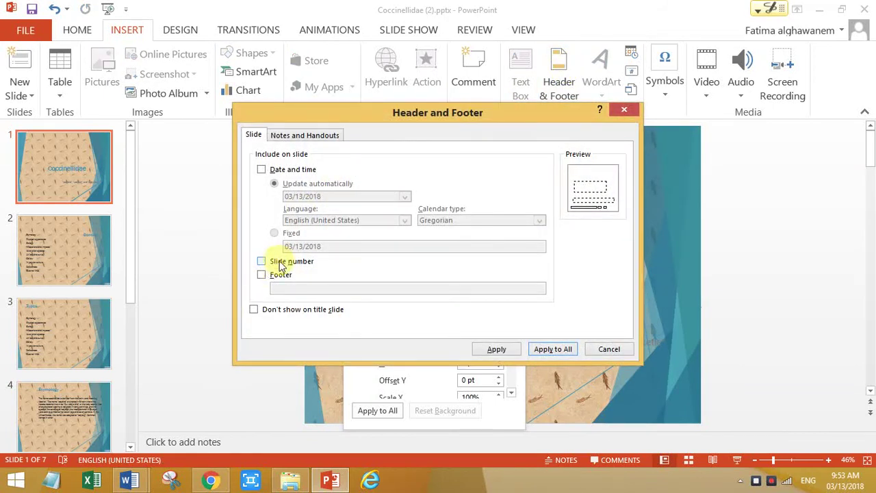
click(261, 262)
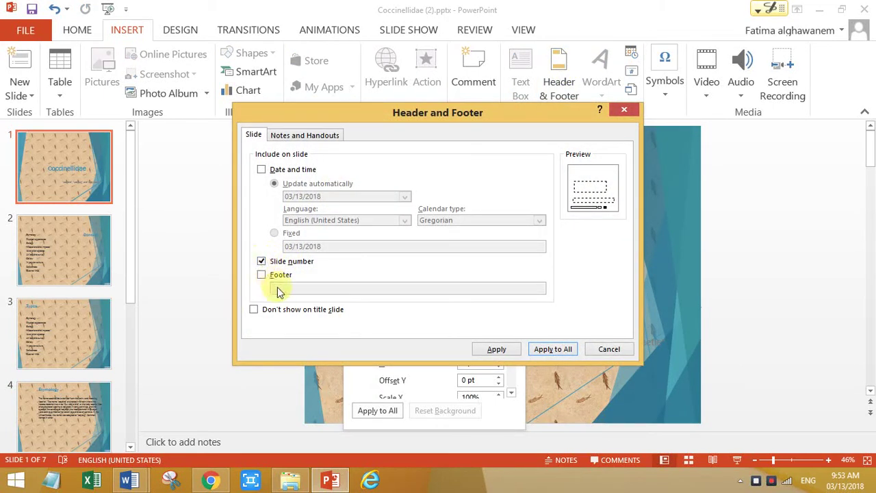
click(261, 275)
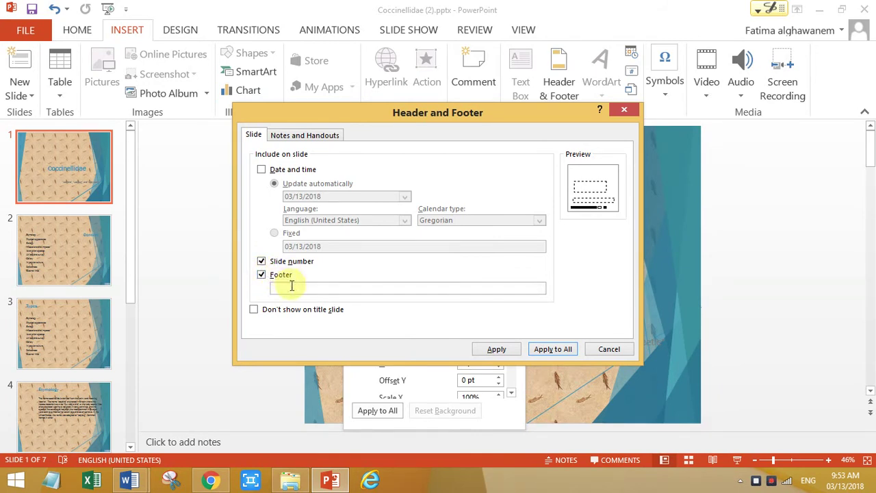
right_click(291, 287)
click(319, 330)
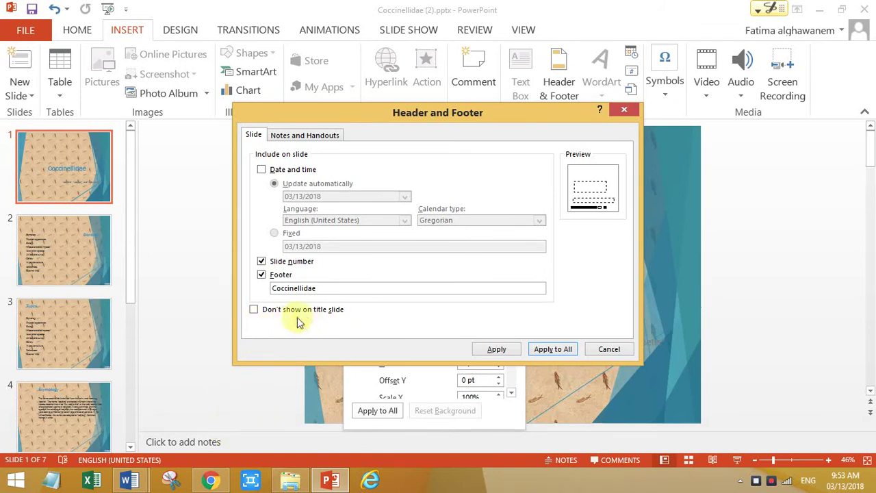
click(253, 311)
click(126, 481)
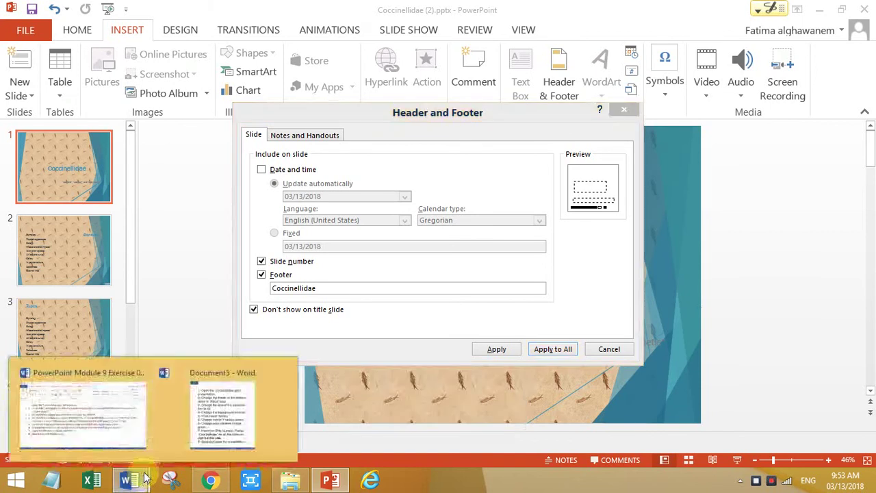
click(221, 425)
double_click(128, 361)
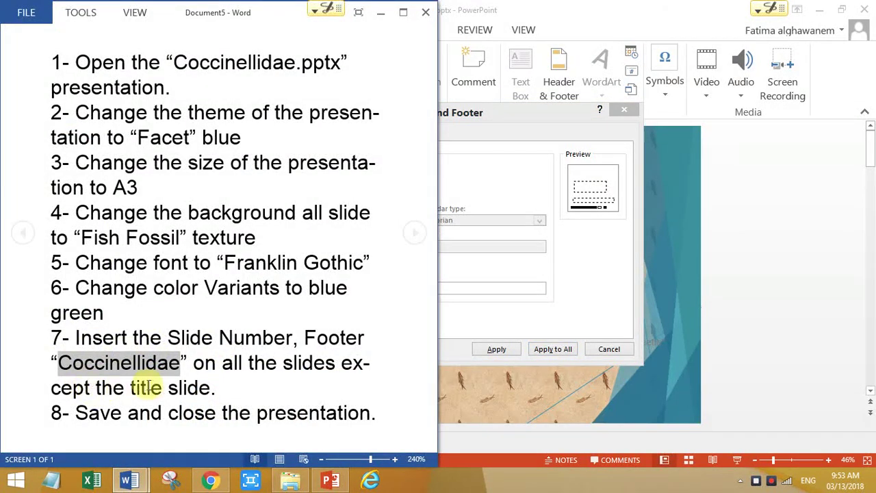
click(459, 313)
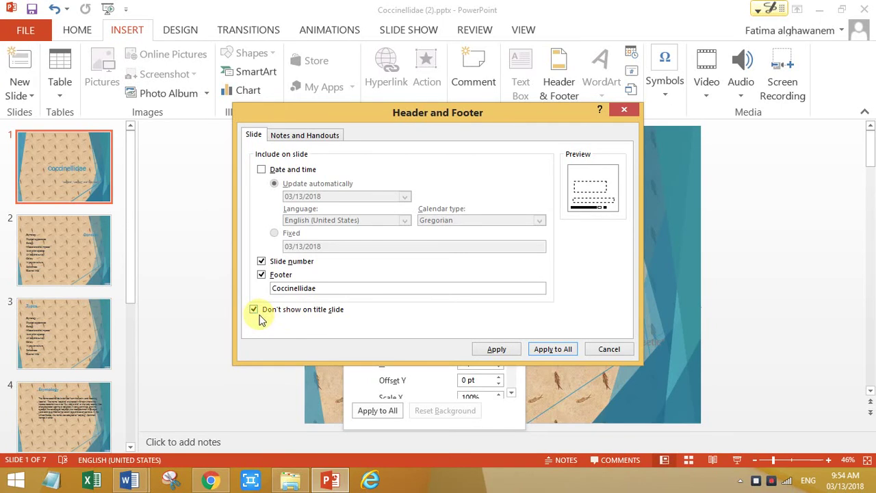
mouse_move(126, 479)
click(226, 416)
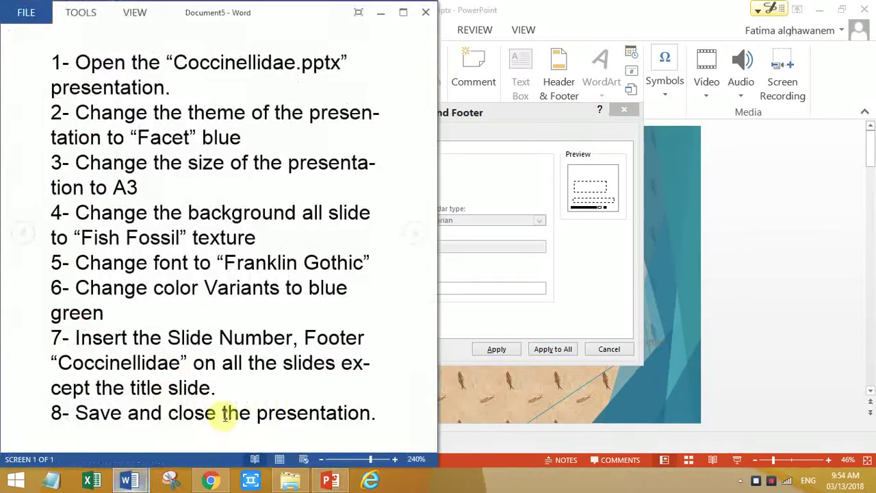
double_click(118, 363)
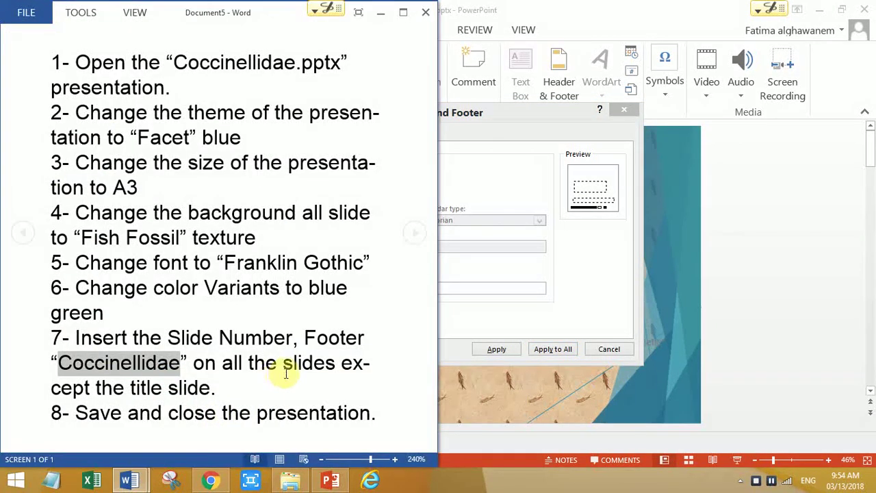
click(468, 316)
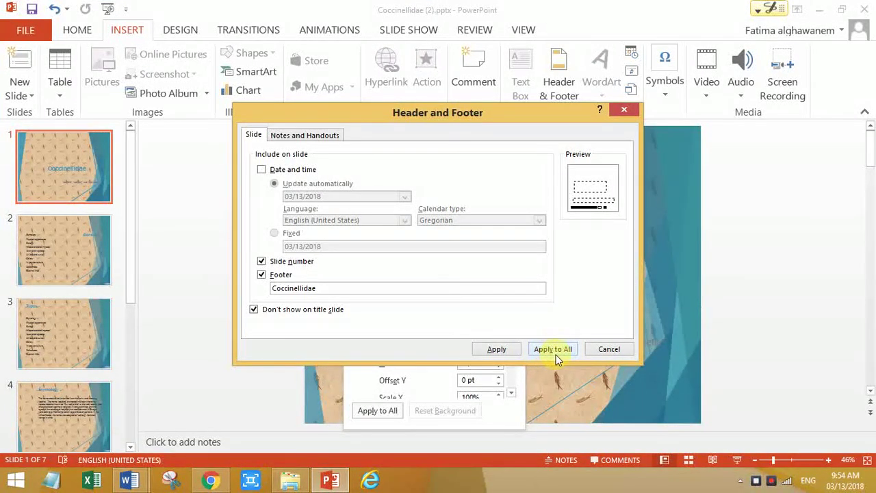
Step: Apply slide numbers and the Coccinellidae footer to all slides, close the background pane, and save
click(553, 349)
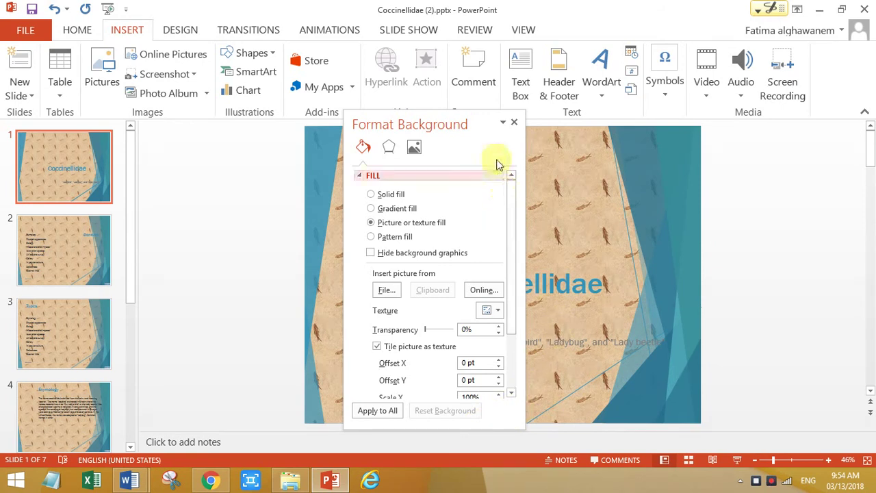
click(513, 124)
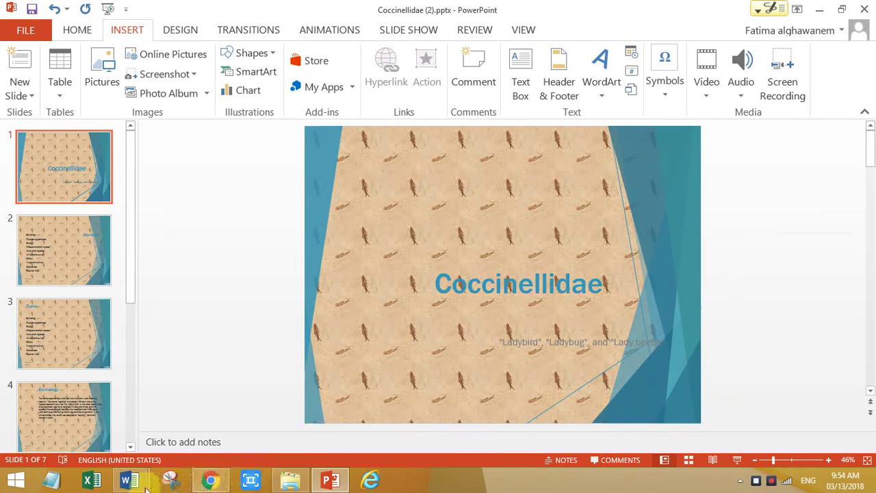
mouse_move(126, 479)
click(243, 410)
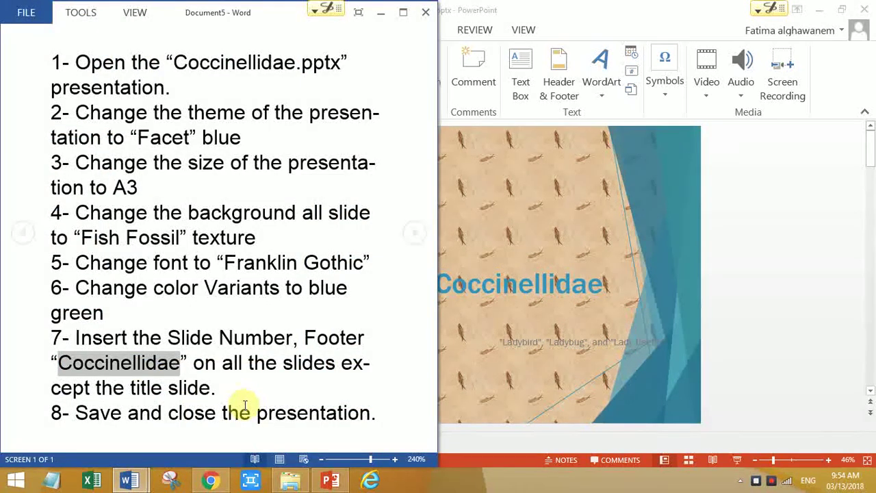
click(622, 297)
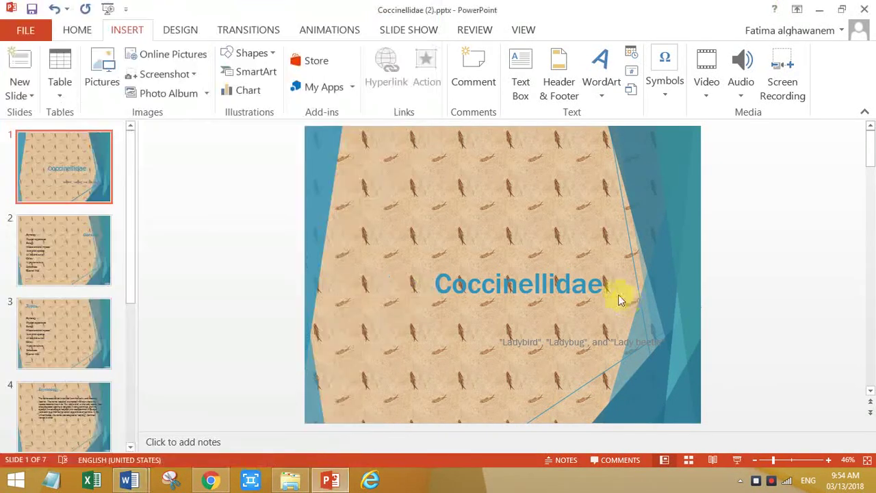
click(31, 8)
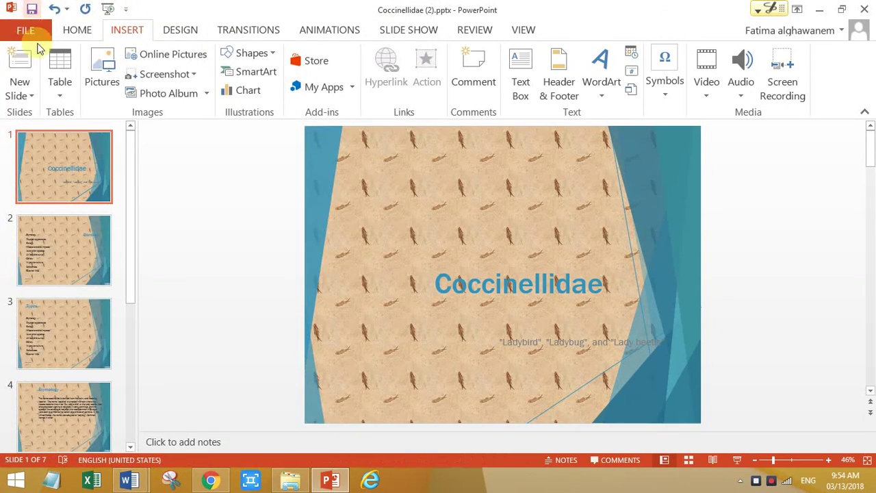